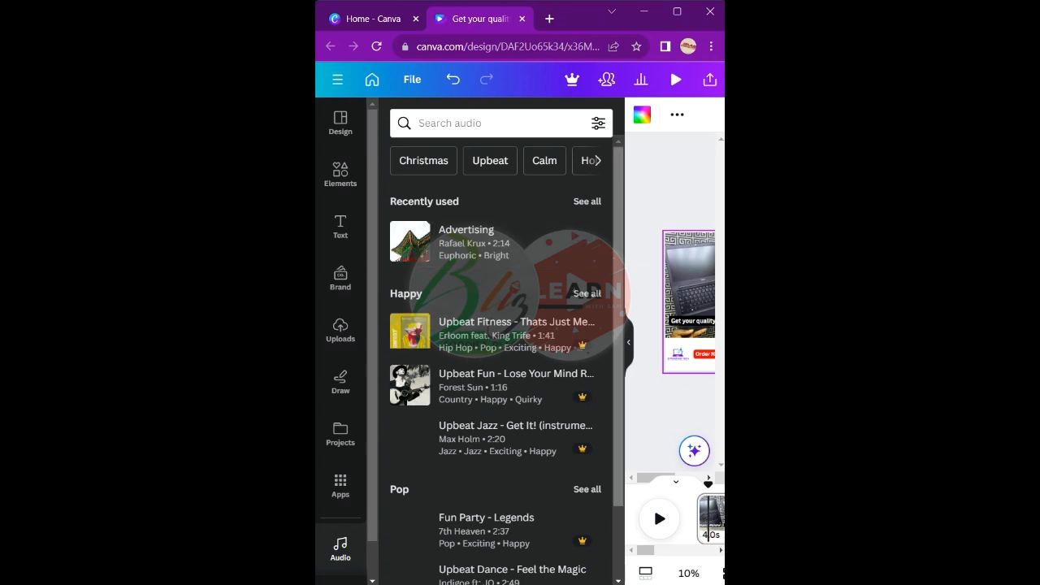
- Browse the audio library and add the recently used Advertising track to the video
scroll(500, 342, "down", 4)
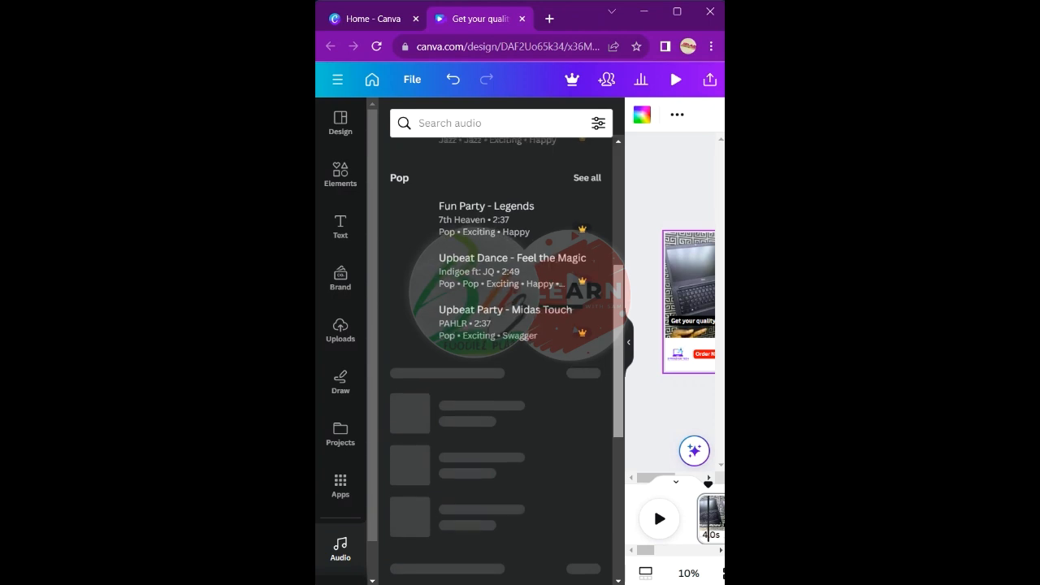
scroll(500, 342, "down", 3)
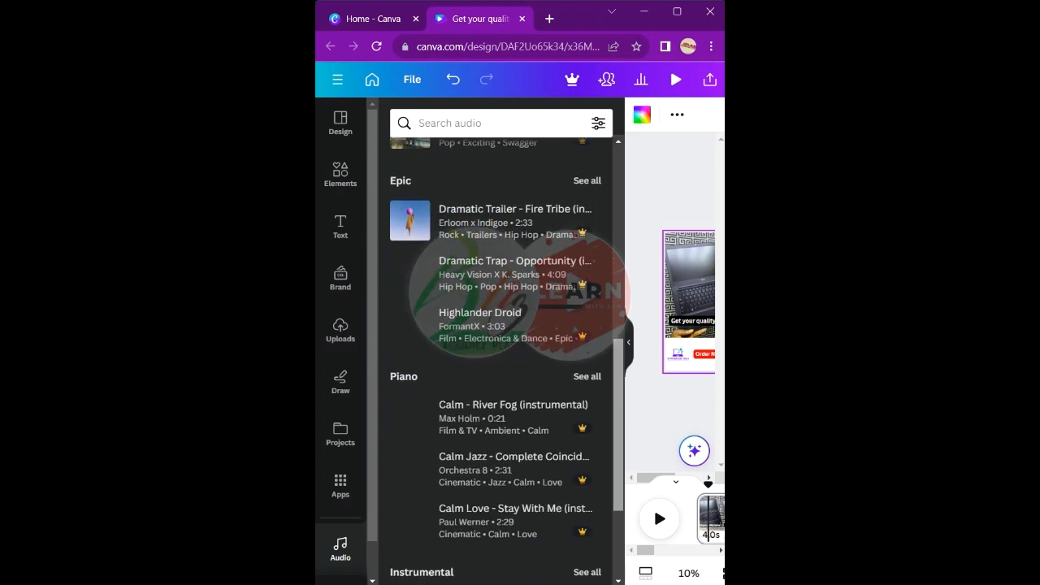
scroll(500, 342, "down", 5)
scroll(499, 342, "up", 1)
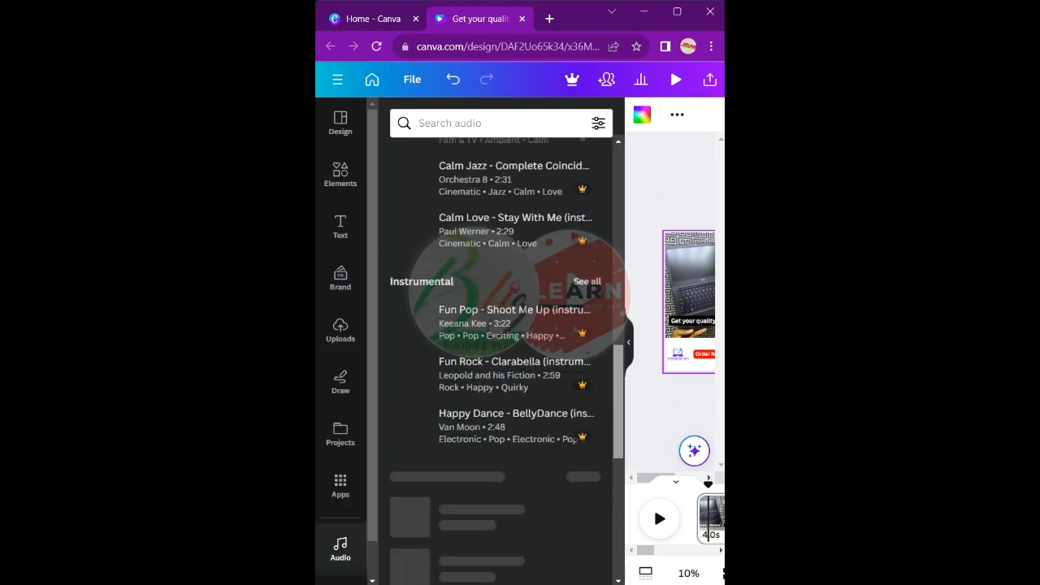
scroll(500, 342, "up", 10)
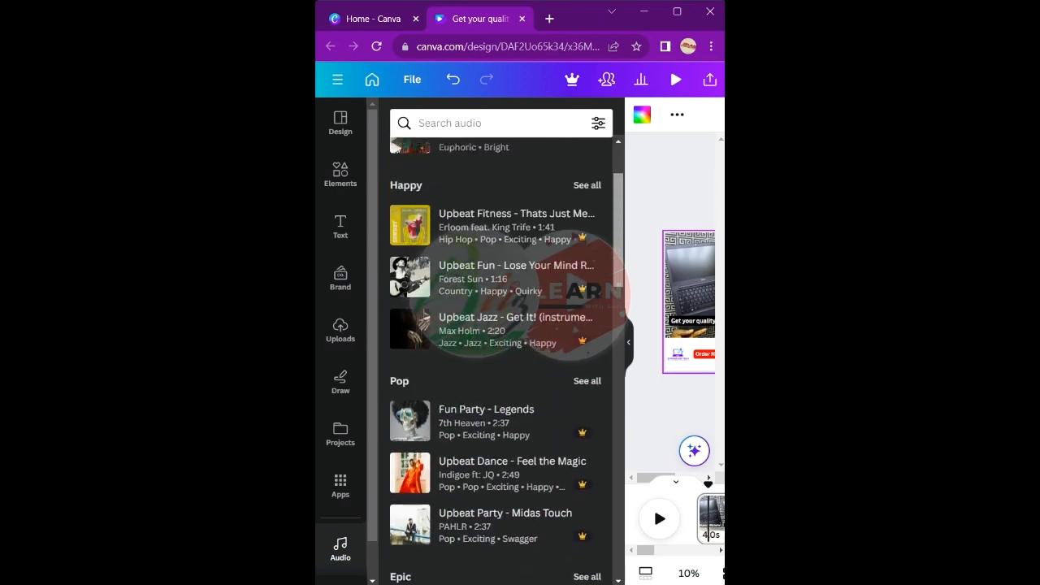
scroll(500, 341, "up", 2)
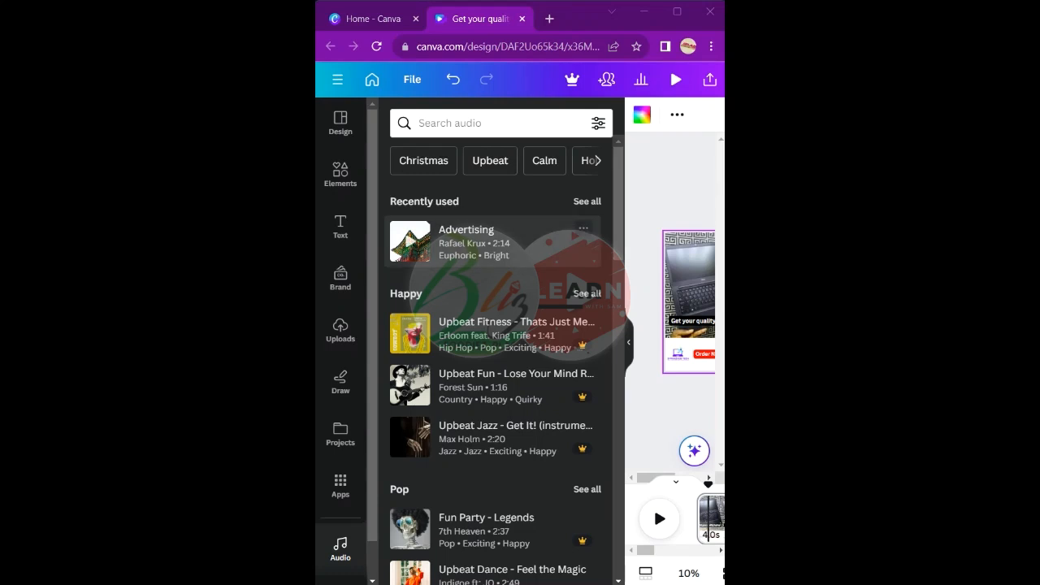
left_click(487, 242)
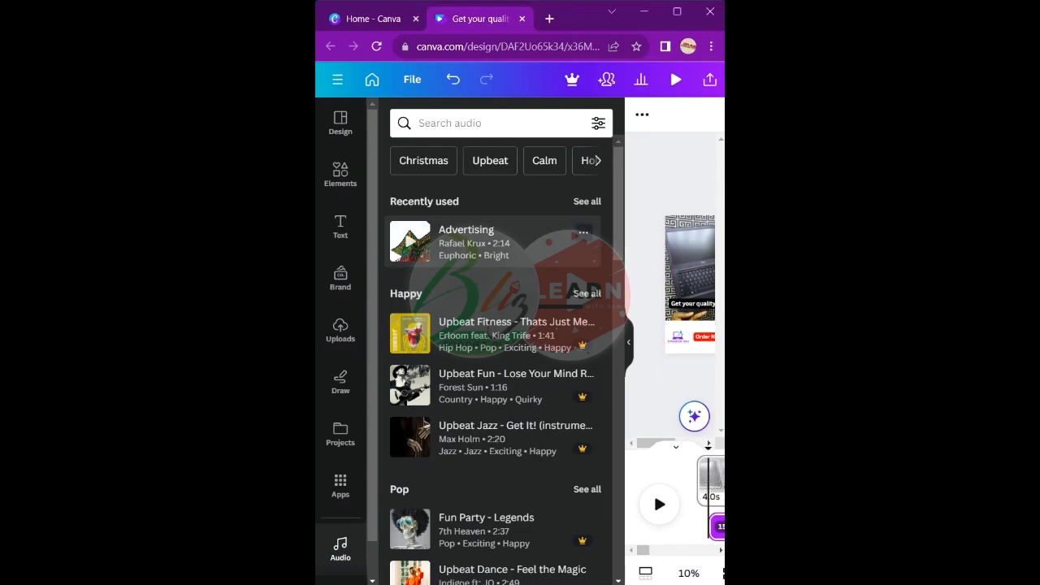
left_click(629, 342)
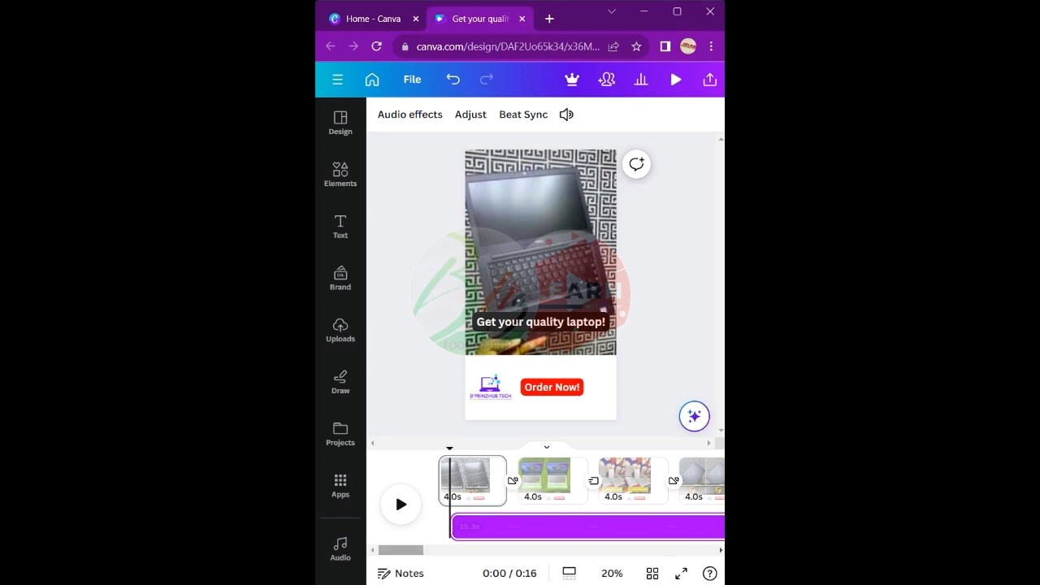
- Set both the fade in and the fade out of the Advertising track to 0.2s
scroll(395, 492, "right", 5)
scroll(395, 492, "left", 5)
scroll(395, 492, "left", 5)
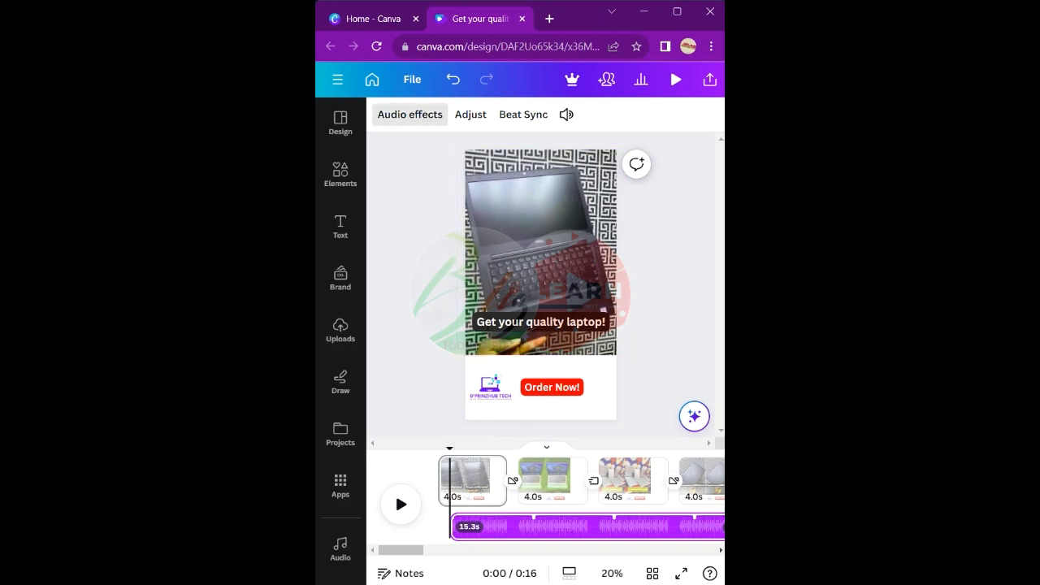
left_click(409, 114)
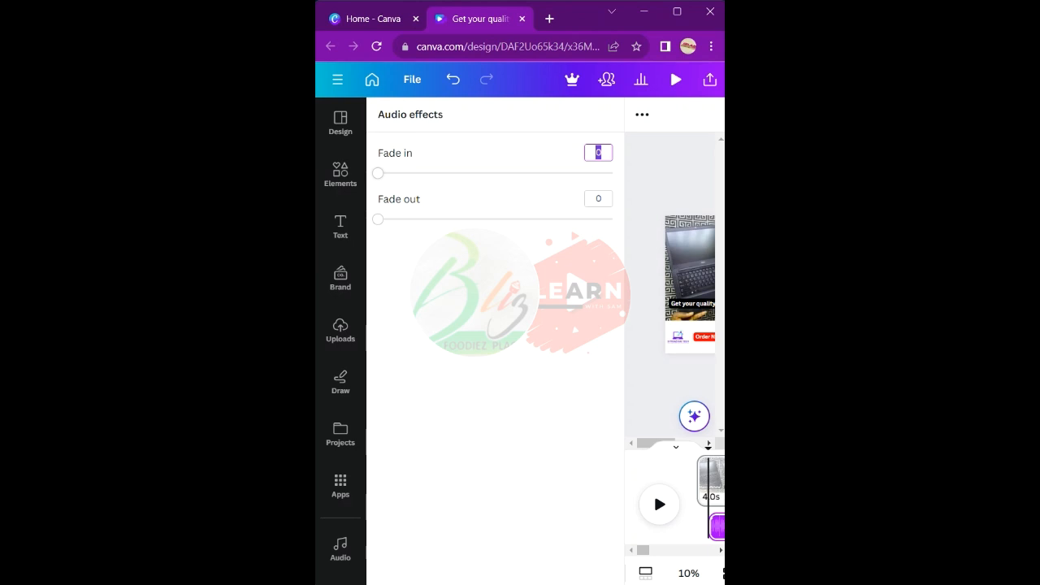
mouse_move(378, 173)
left_mouse_down()
mouse_move(396, 173)
mouse_move(387, 173)
left_mouse_up()
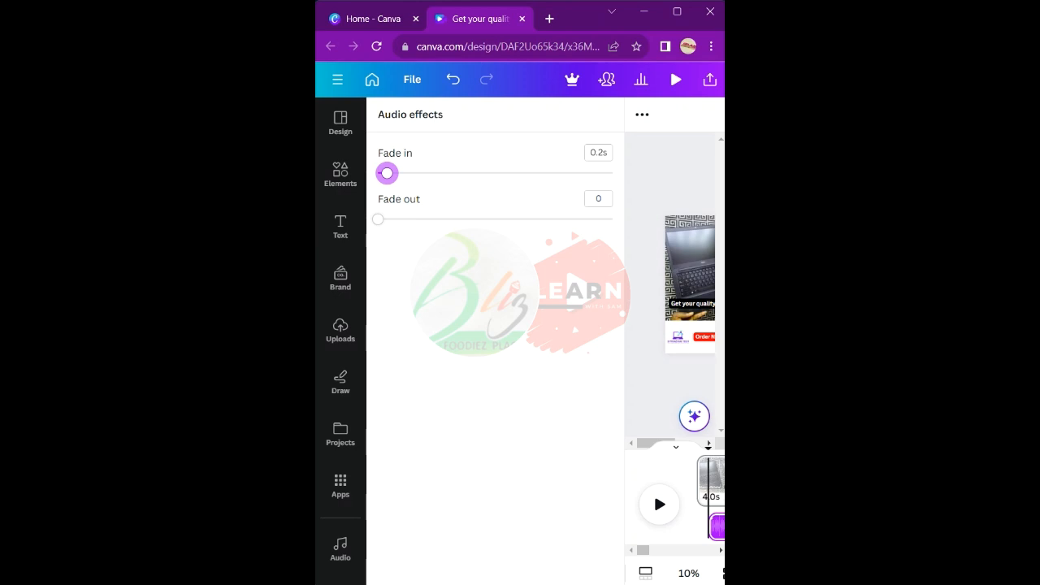
mouse_move(377, 219)
left_mouse_down()
mouse_move(398, 221)
mouse_move(387, 219)
left_mouse_up()
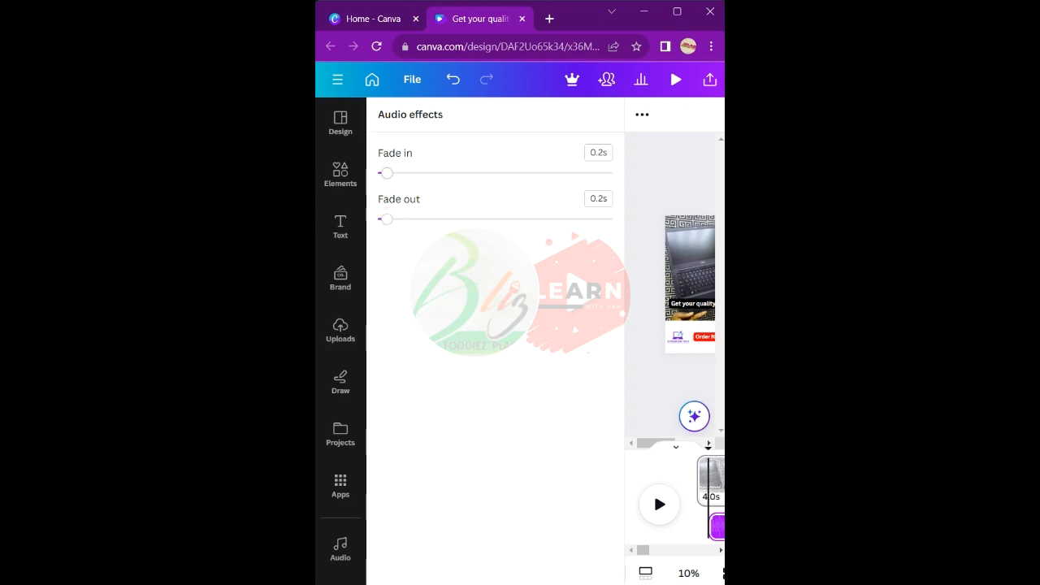
left_click(652, 176)
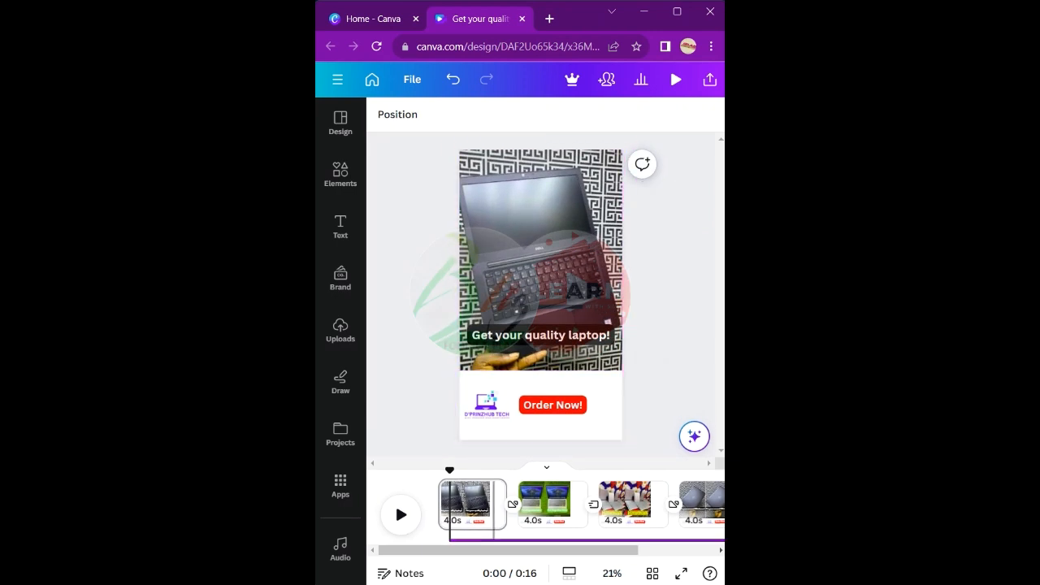
- Select the audio track on the timeline and try to turn on Sync now in Beat Sync
left_click(494, 540)
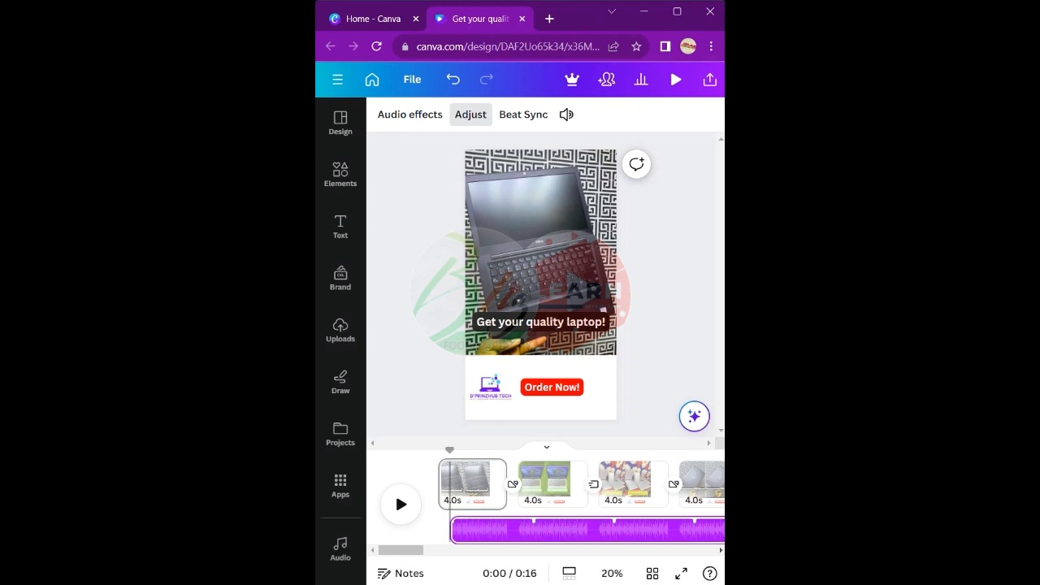
left_click(523, 114)
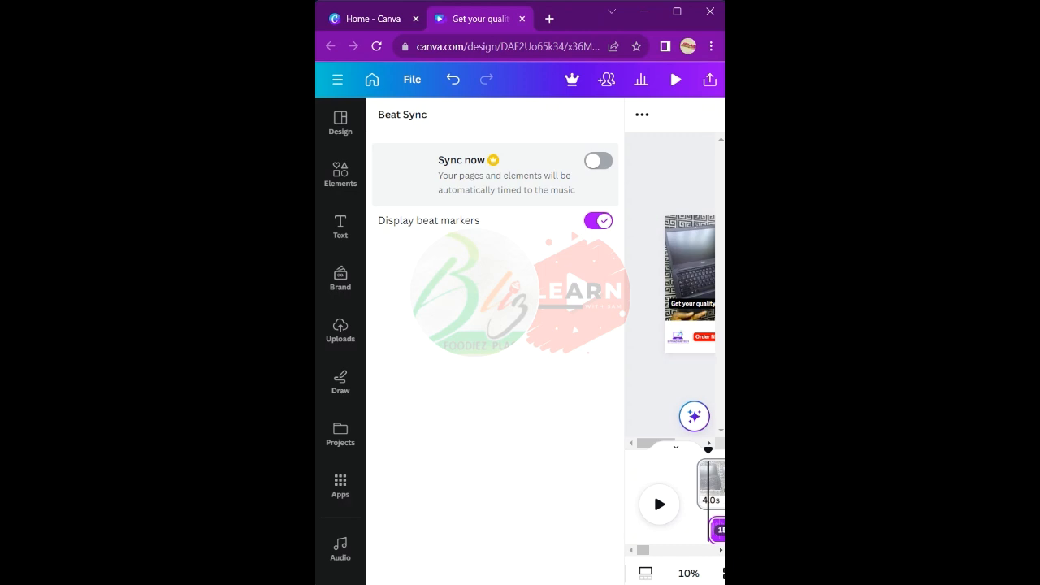
left_click(598, 161)
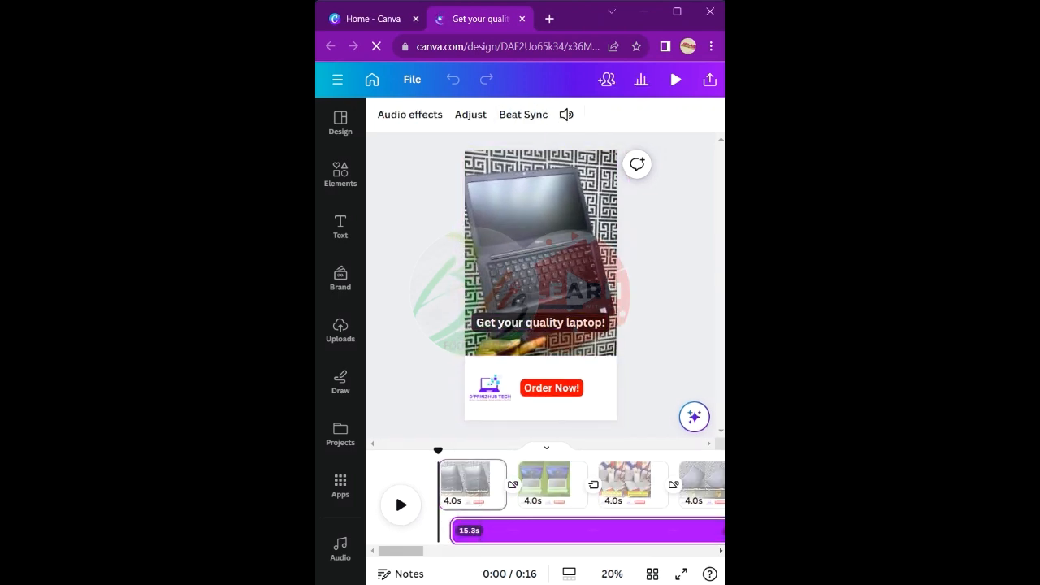
- Raise the volume of the audio track slightly above 100
left_click(566, 113)
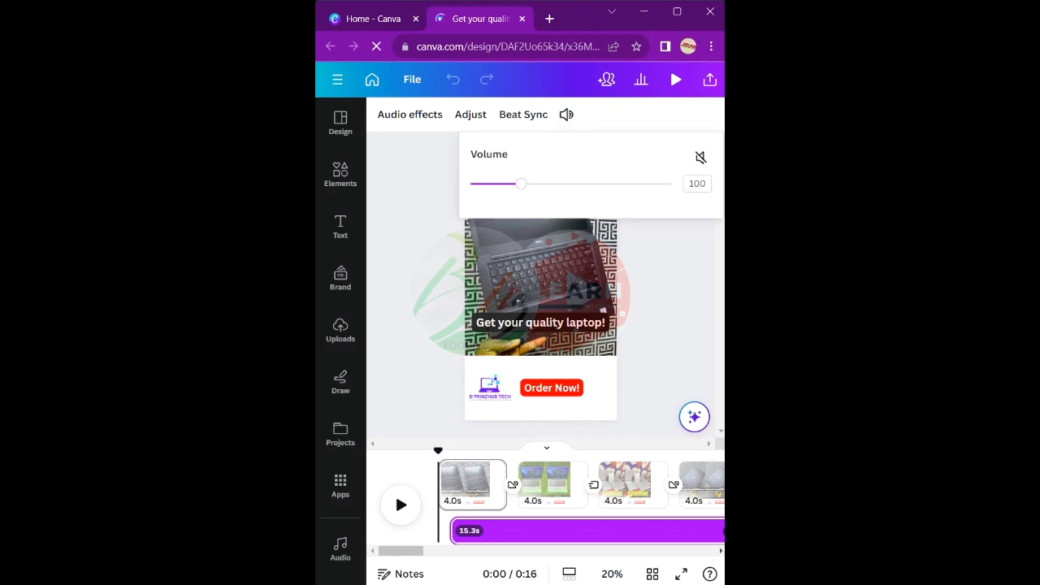
left_click_drag(521, 184, 535, 184)
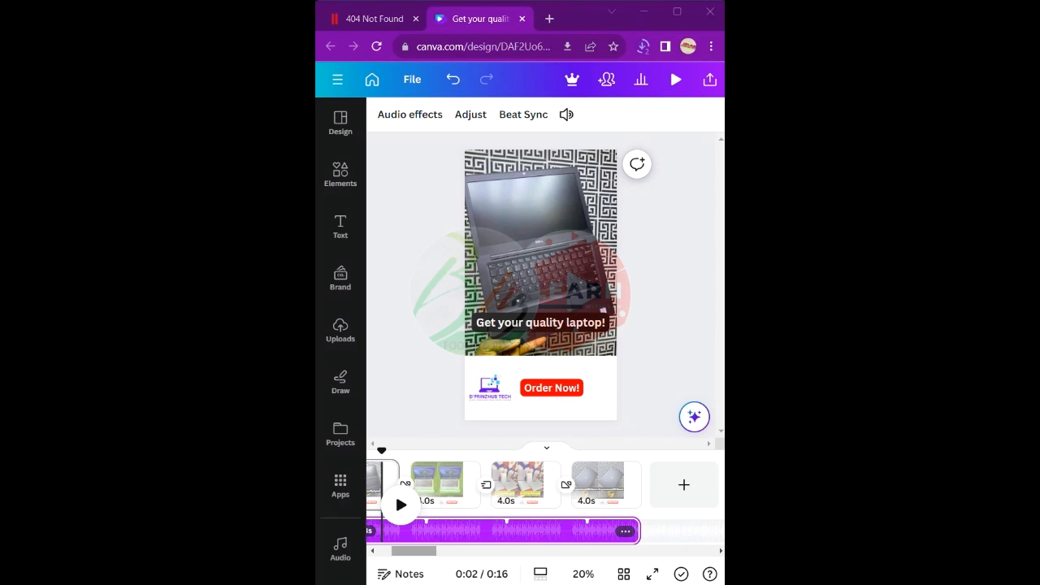
- Return to the start of the timeline, preview the video and close the preview
left_click_drag(414, 551, 401, 551)
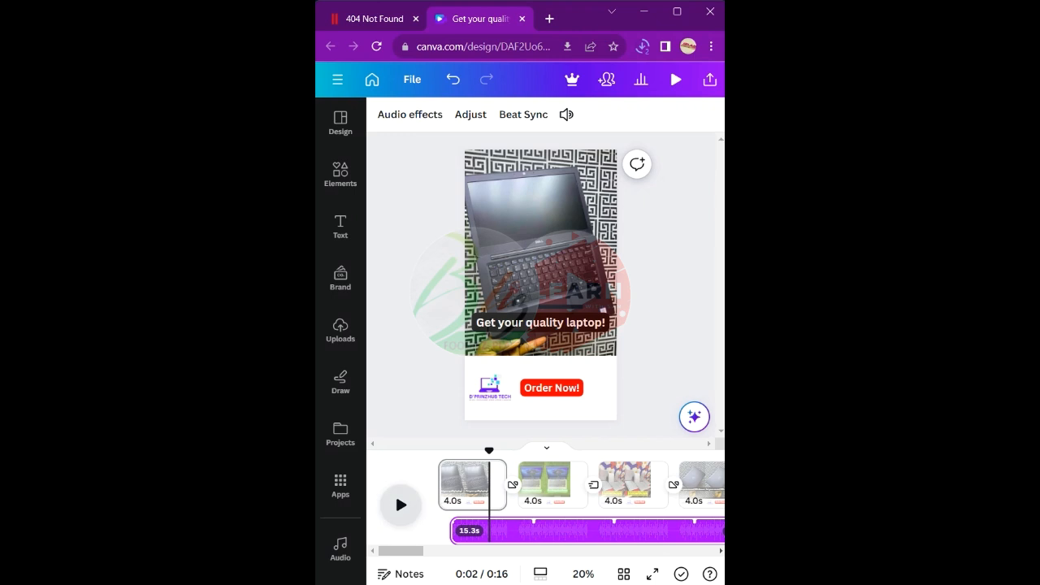
left_click(400, 504)
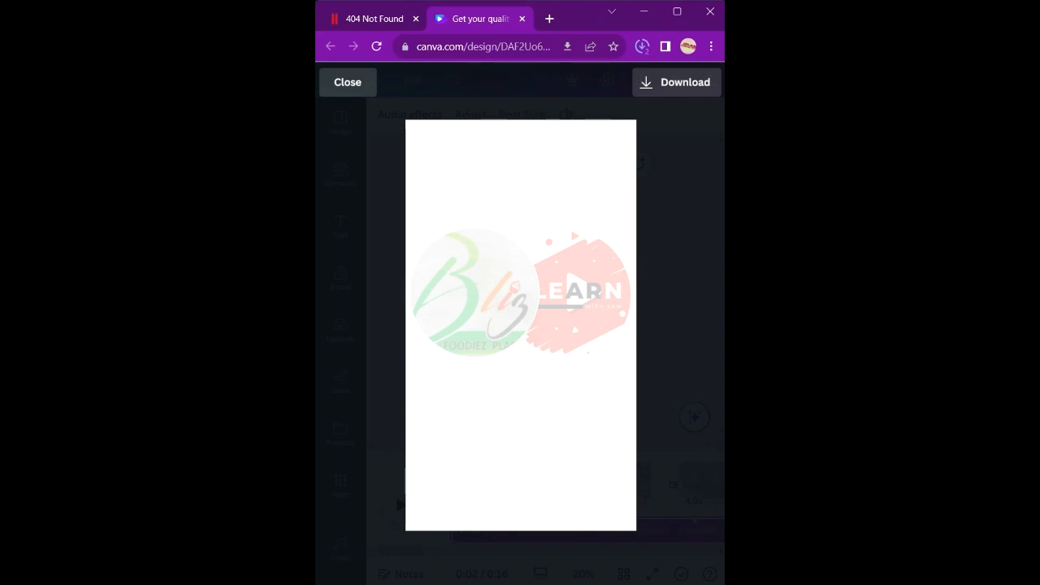
key("Escape")
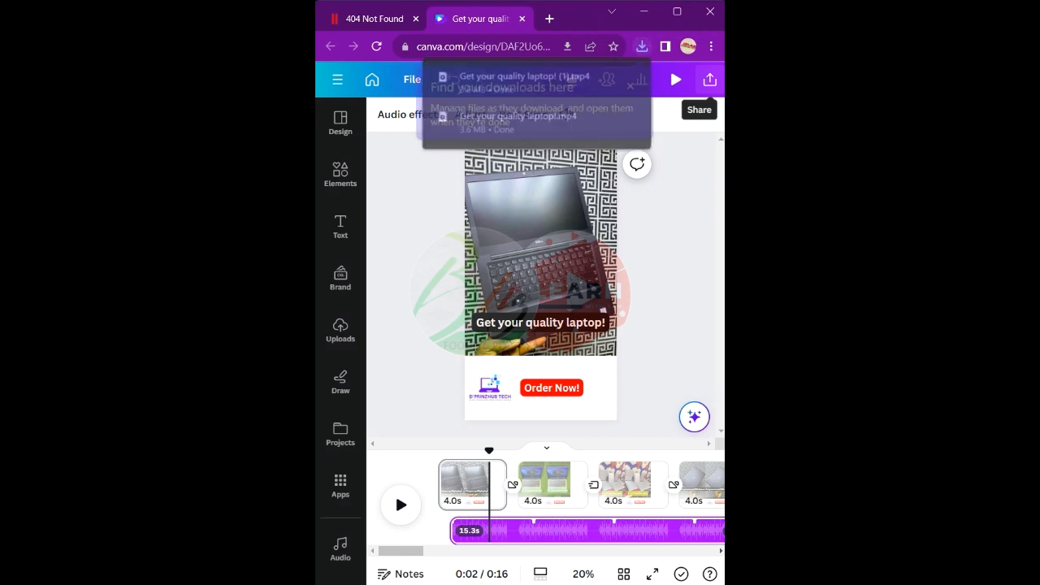
- Open the design's download settings, review the available file types and choose MP4 Video
left_click(709, 79)
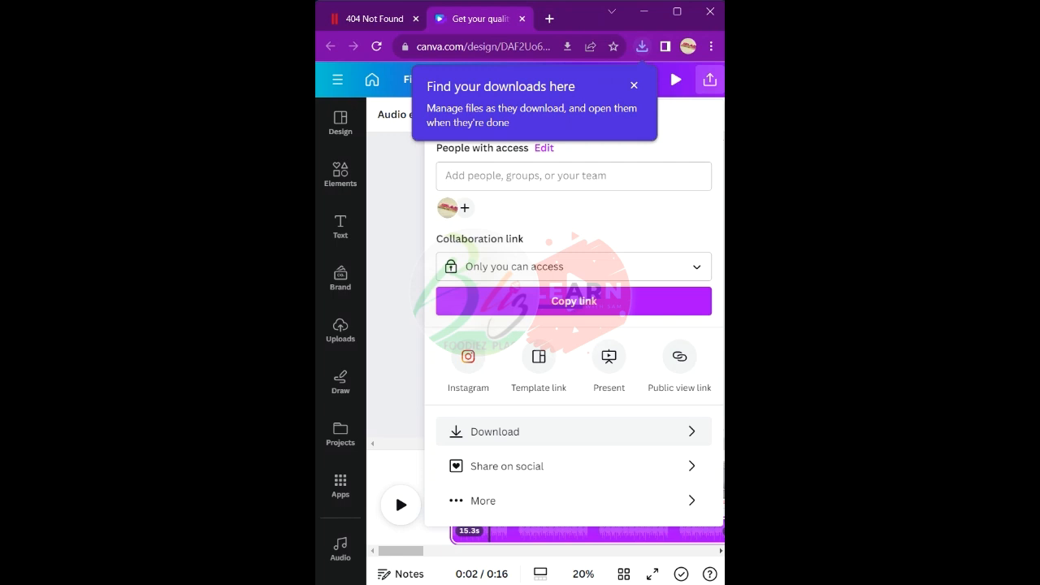
left_click(573, 432)
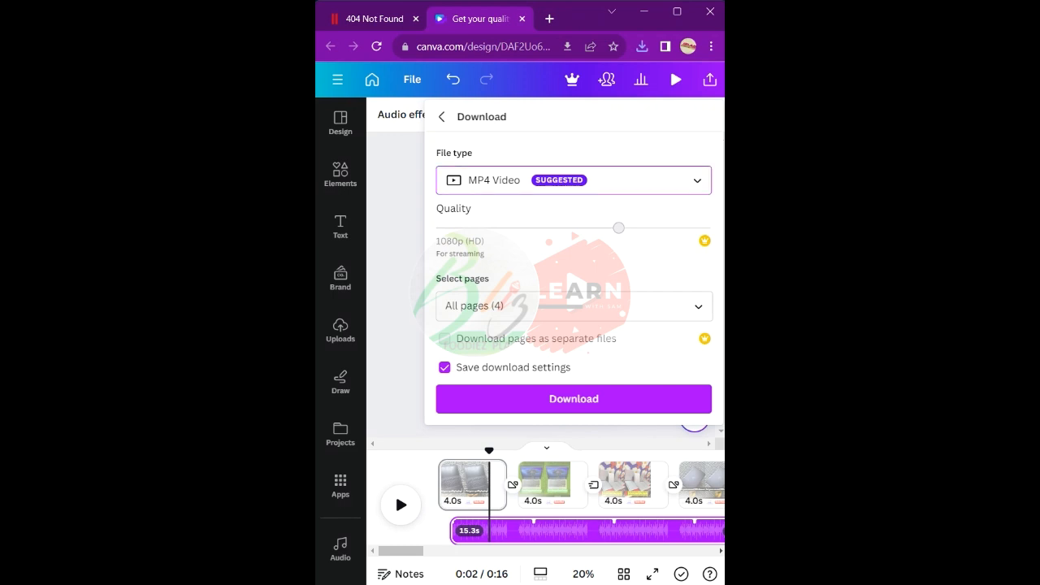
left_click(574, 180)
scroll(568, 305, "up", 1)
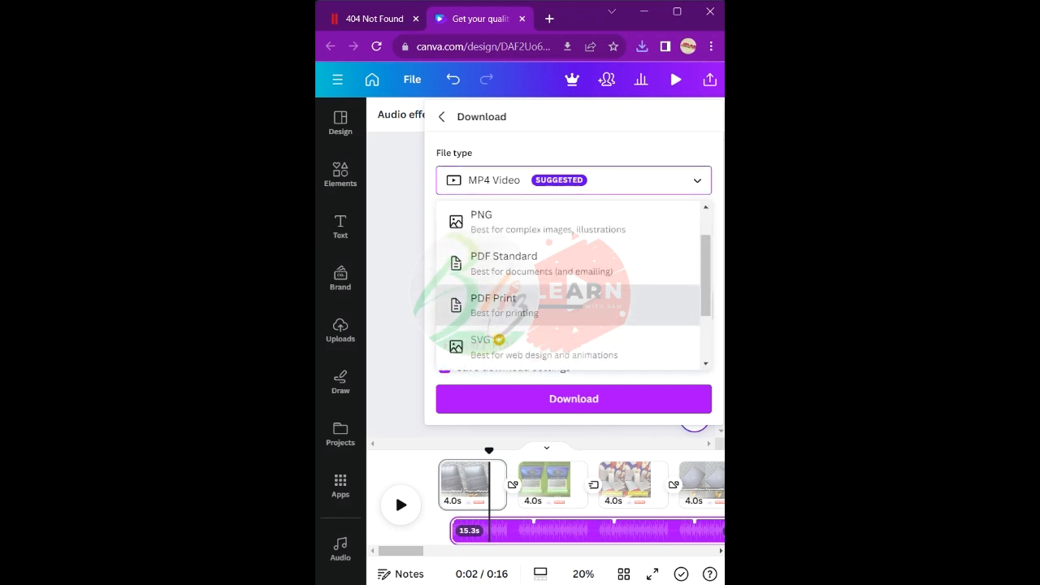
scroll(569, 304, "up", 1)
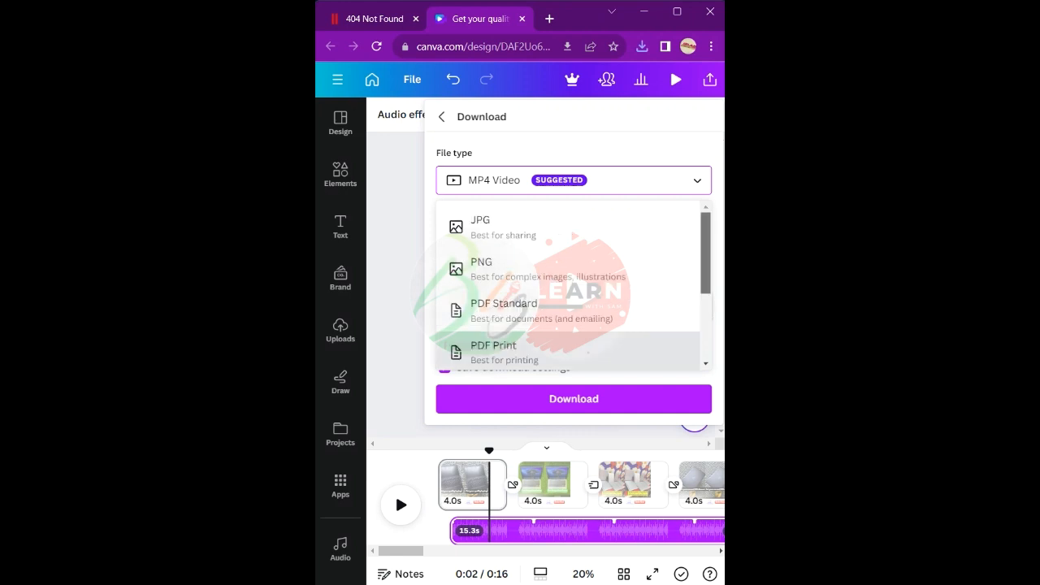
scroll(569, 305, "down", 3)
scroll(569, 285, "up", 2)
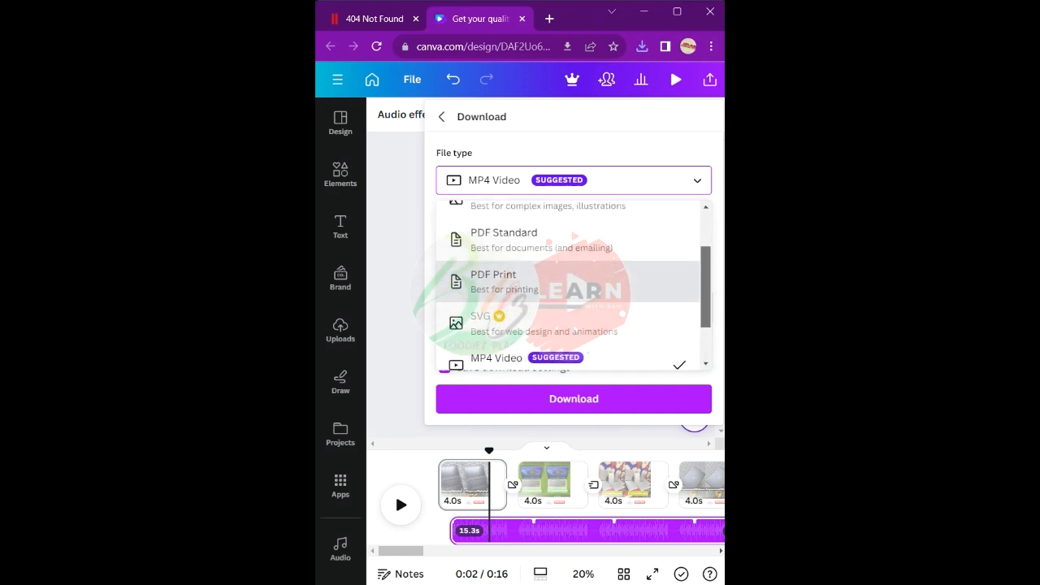
scroll(568, 285, "down", 2)
left_click(568, 308)
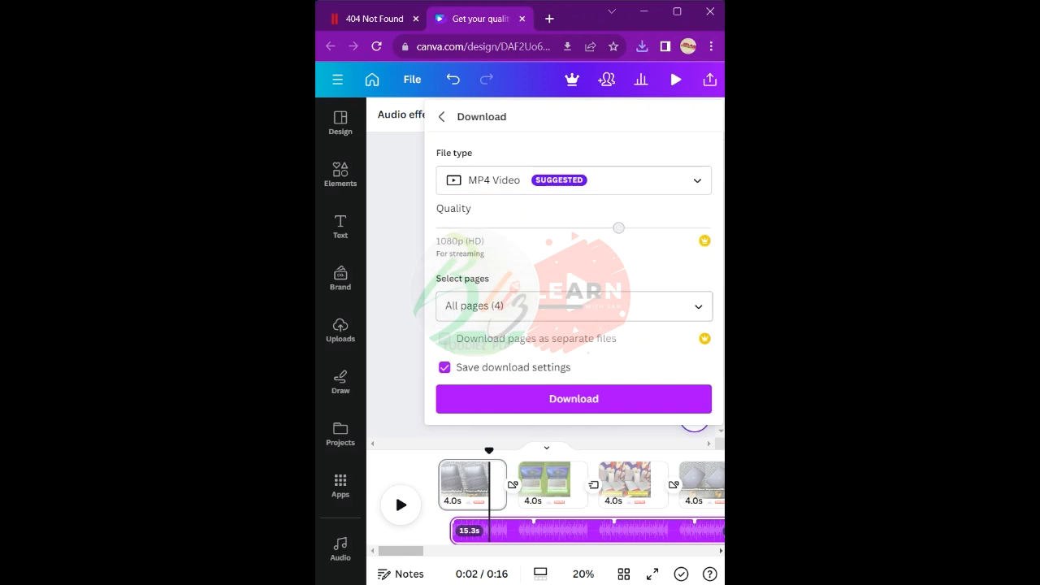
- Keep all four pages selected and download the video
left_click(569, 306)
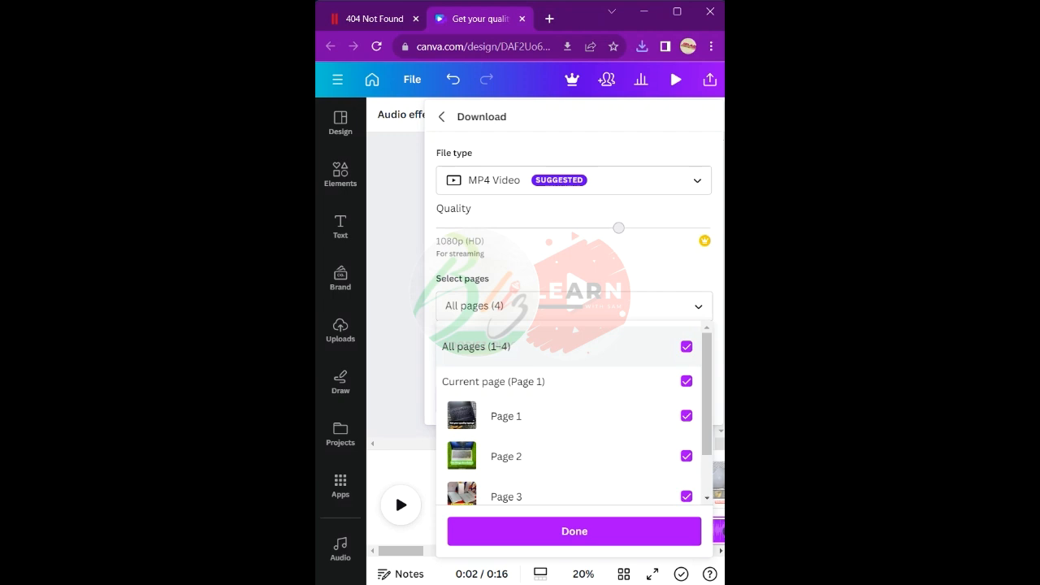
left_click(574, 531)
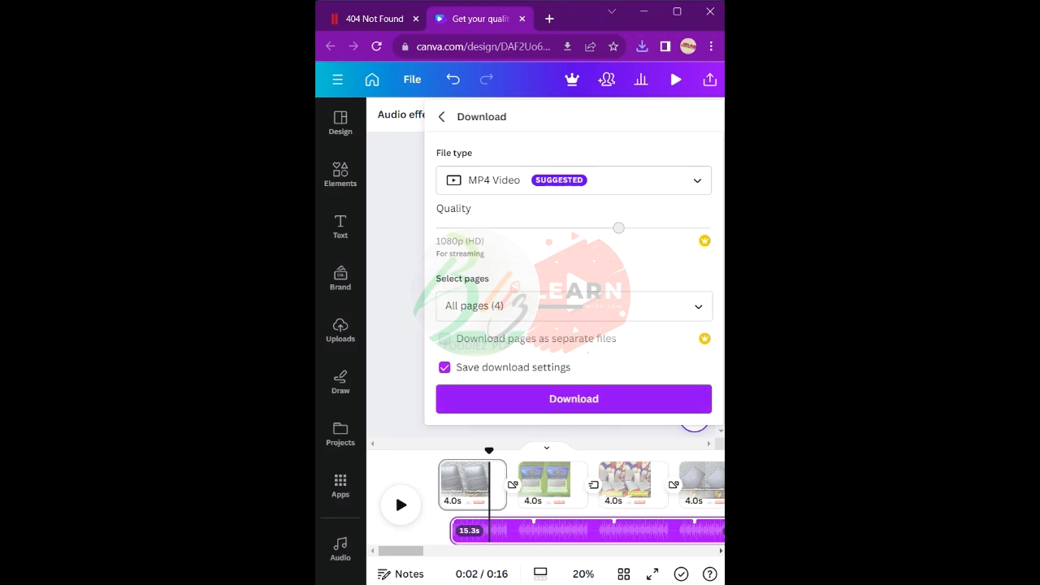
left_click(574, 398)
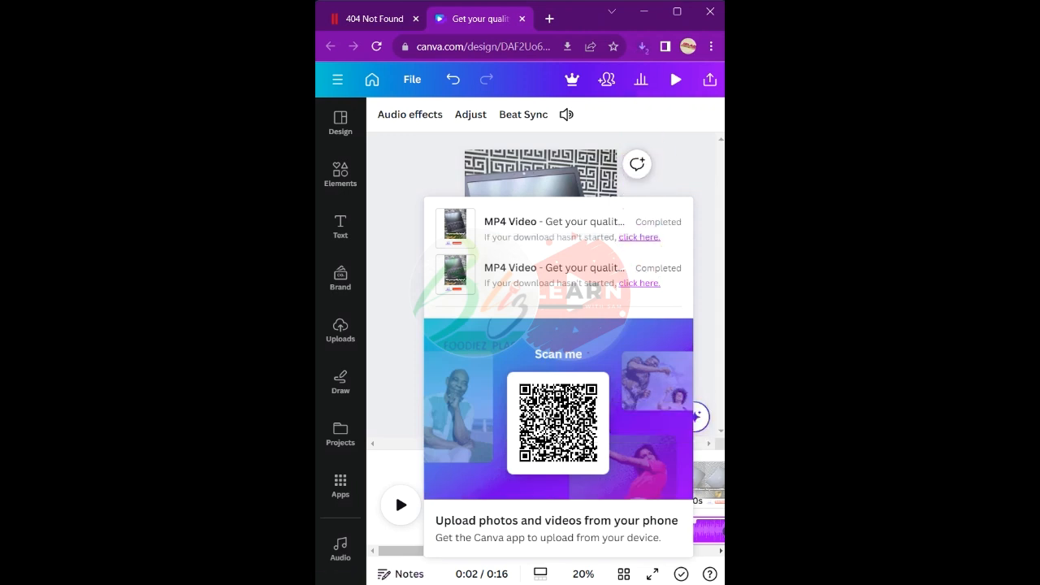
- Check the recent downloads and open the Get your quality laptop! video from the Downloads folder in File Explorer
left_click(642, 46)
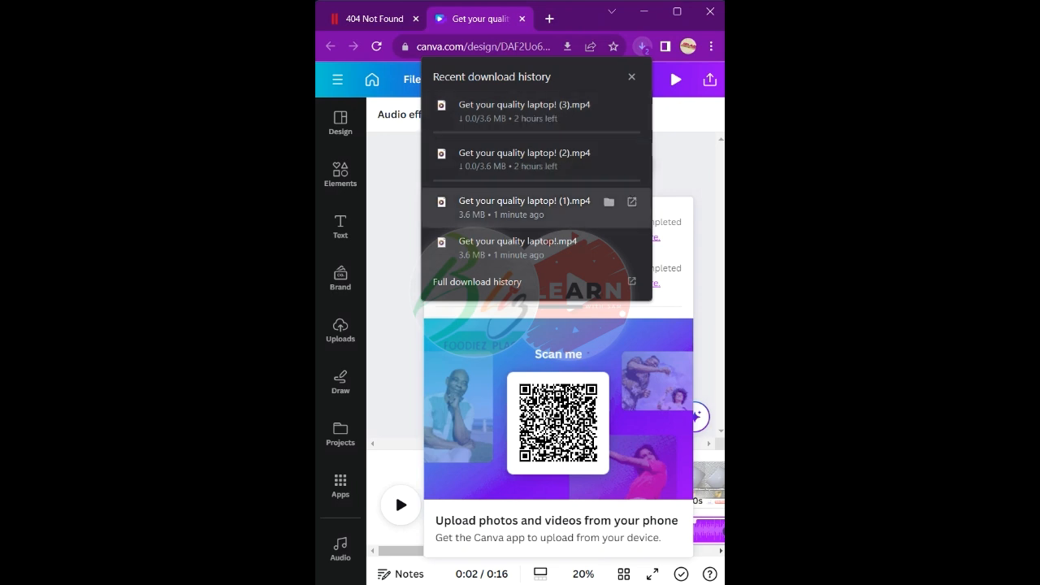
left_click(632, 202)
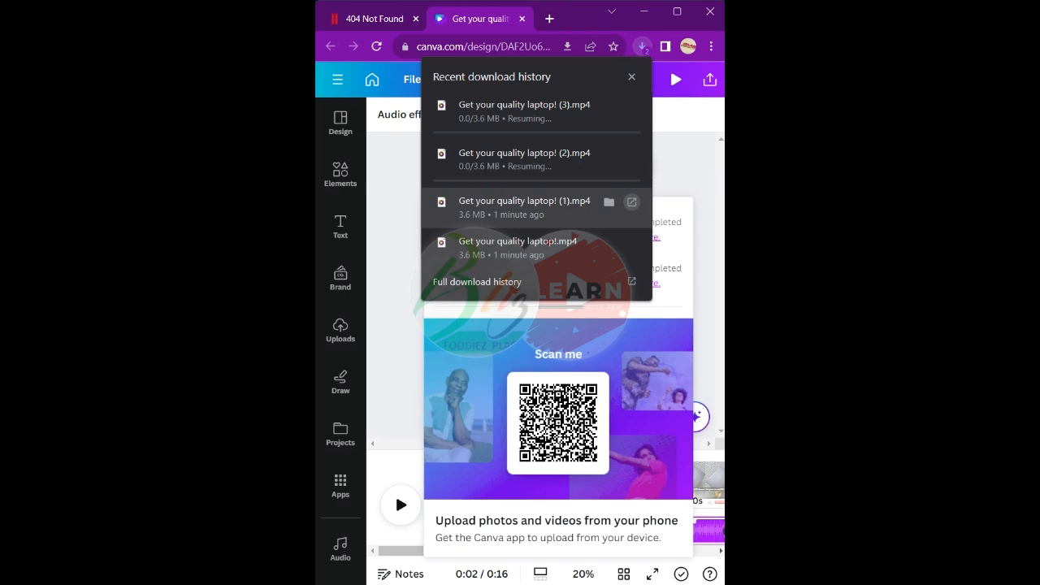
key("super+e")
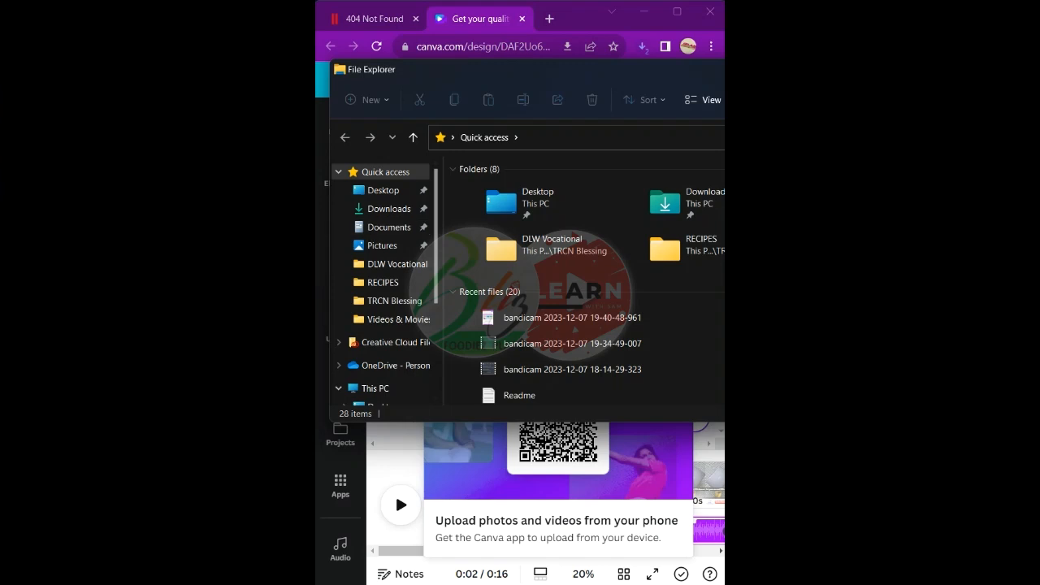
left_click(389, 208)
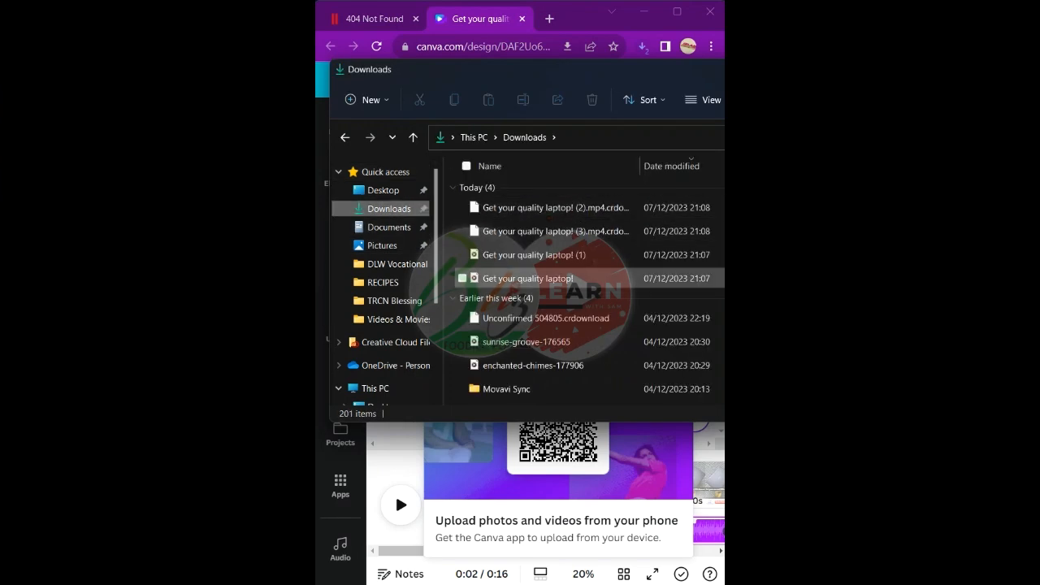
left_click(528, 278)
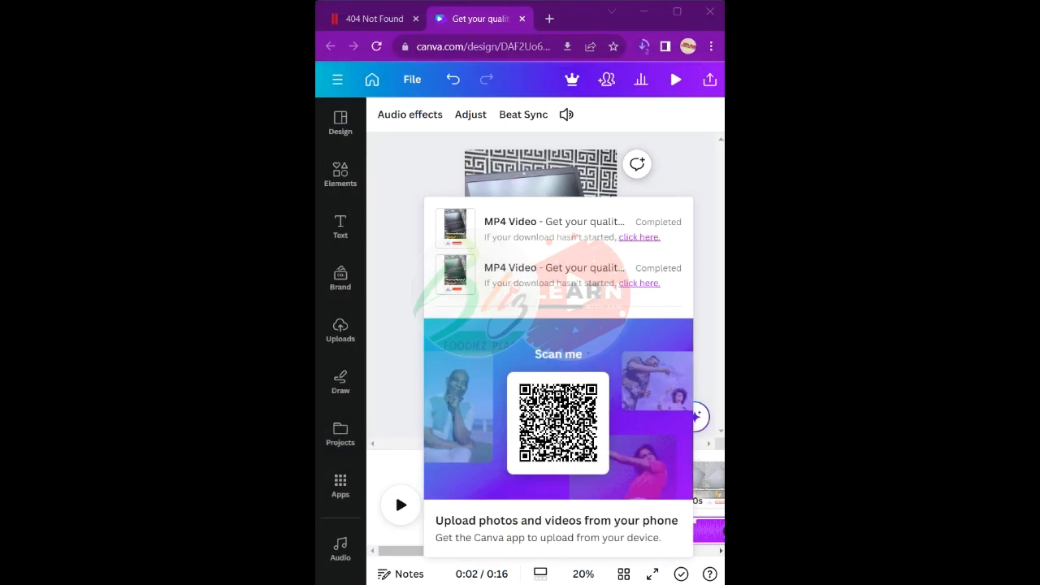
- Dismiss the download status notice covering the design in Canva
left_click(395, 301)
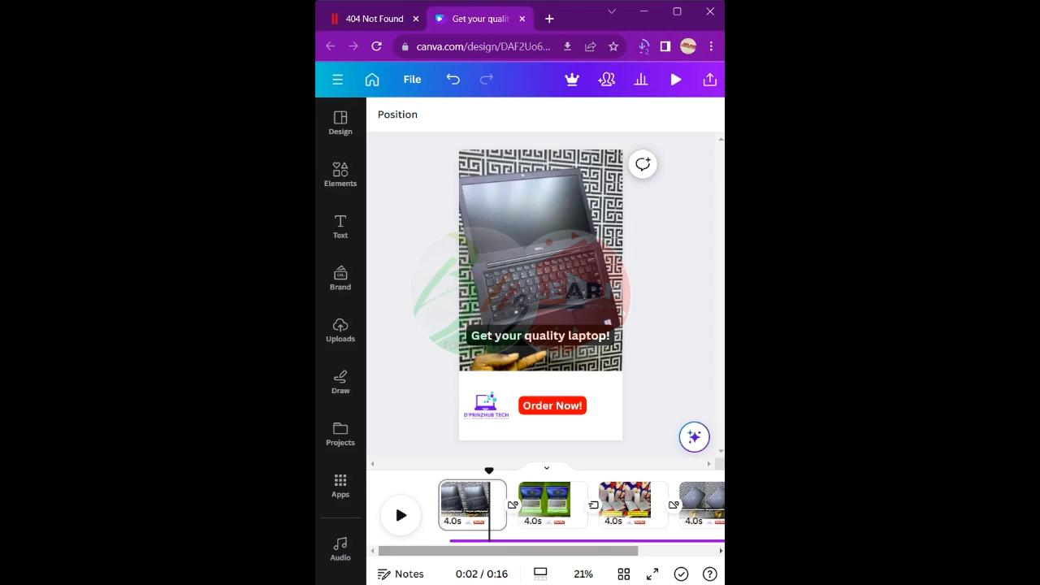
mouse_move(508, 551)
left_mouse_down()
mouse_move(586, 551)
mouse_move(509, 551)
left_mouse_up()
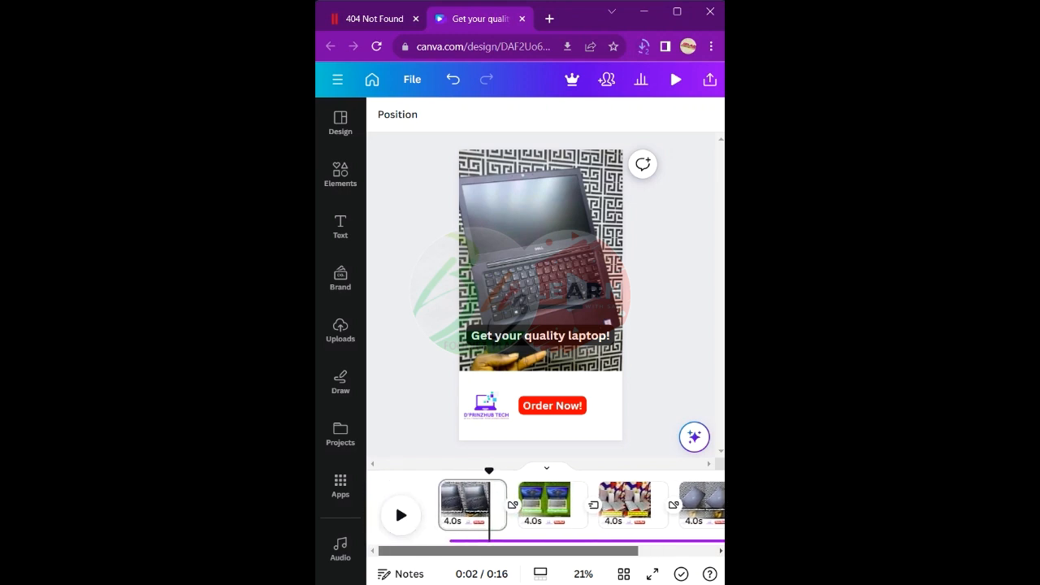